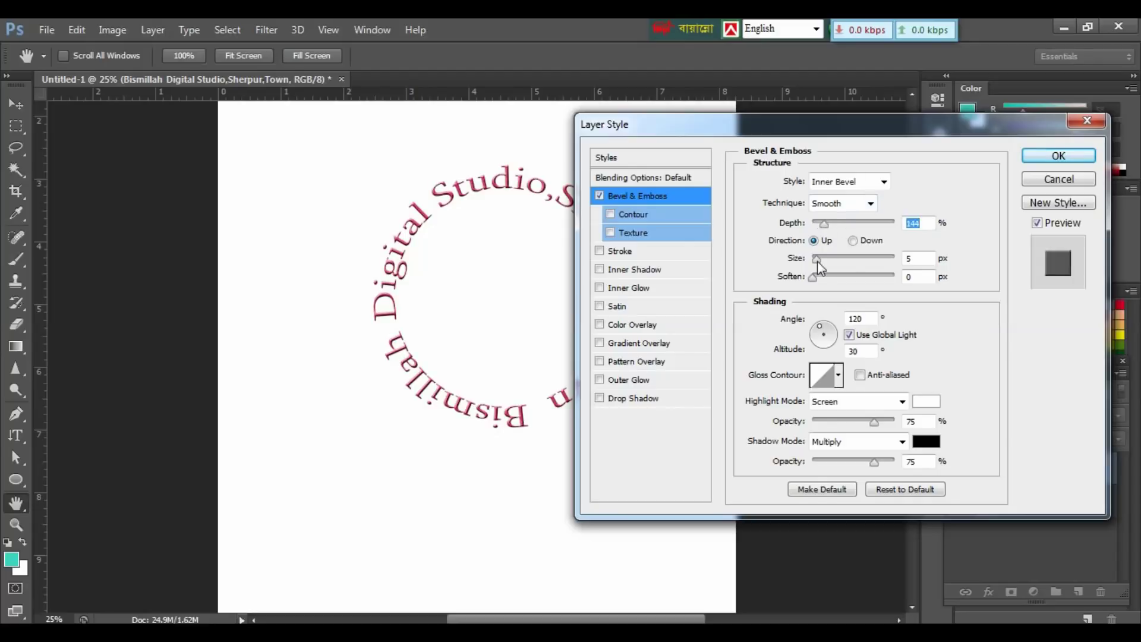
Set the bevel direction to Down, enable Contour, and add a larger, softer drop shadow
click(852, 241)
click(612, 215)
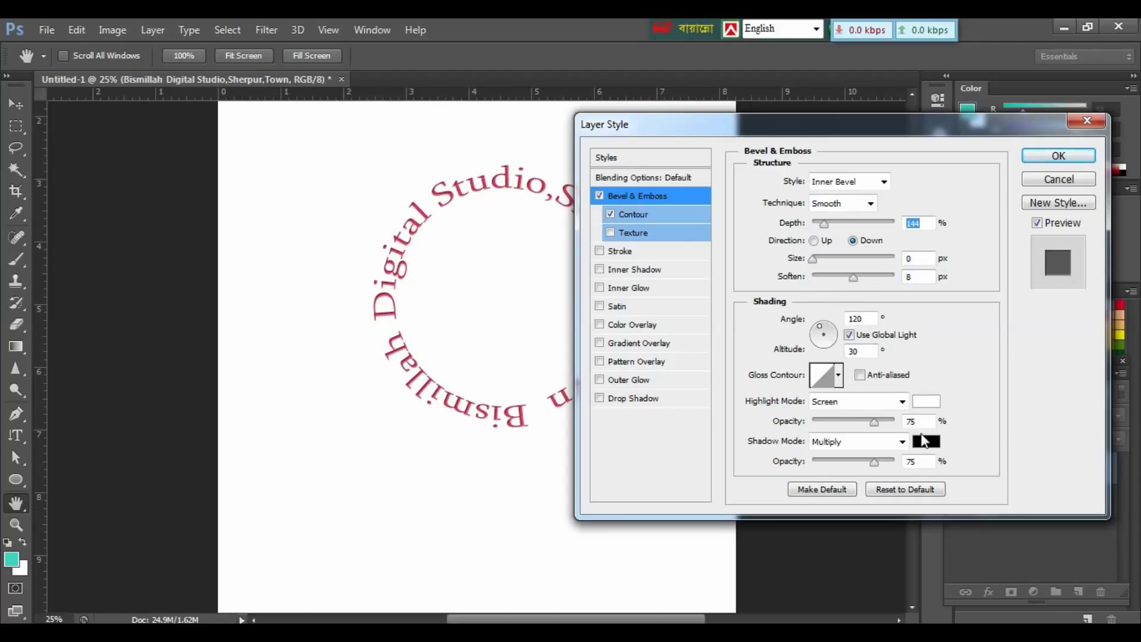
click(653, 400)
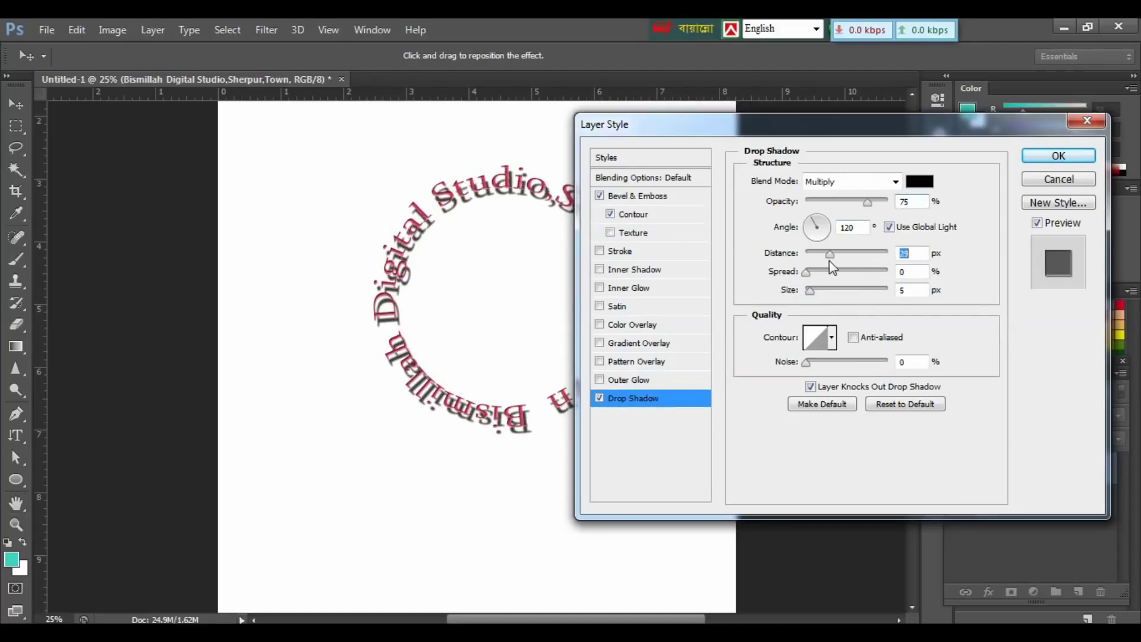
drag(809, 254, 819, 291)
key(Return)
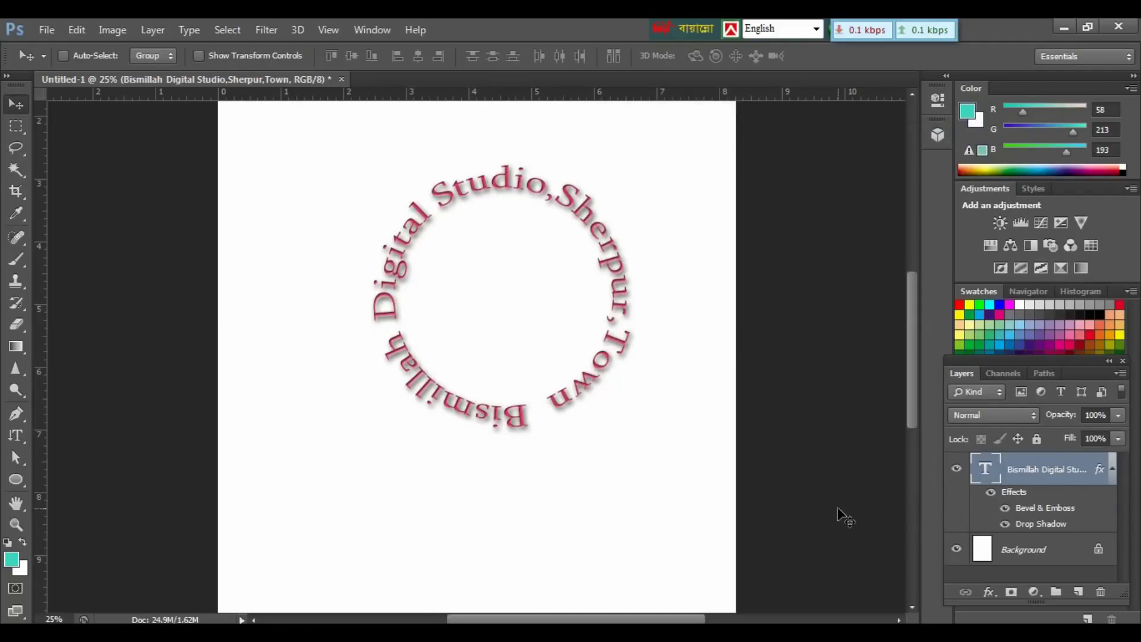
Select the circular text and recolour it blue
click(17, 436)
mouse_move(531, 419)
mouse_down()
mouse_move(349, 327)
mouse_move(627, 356)
mouse_move(538, 407)
mouse_up()
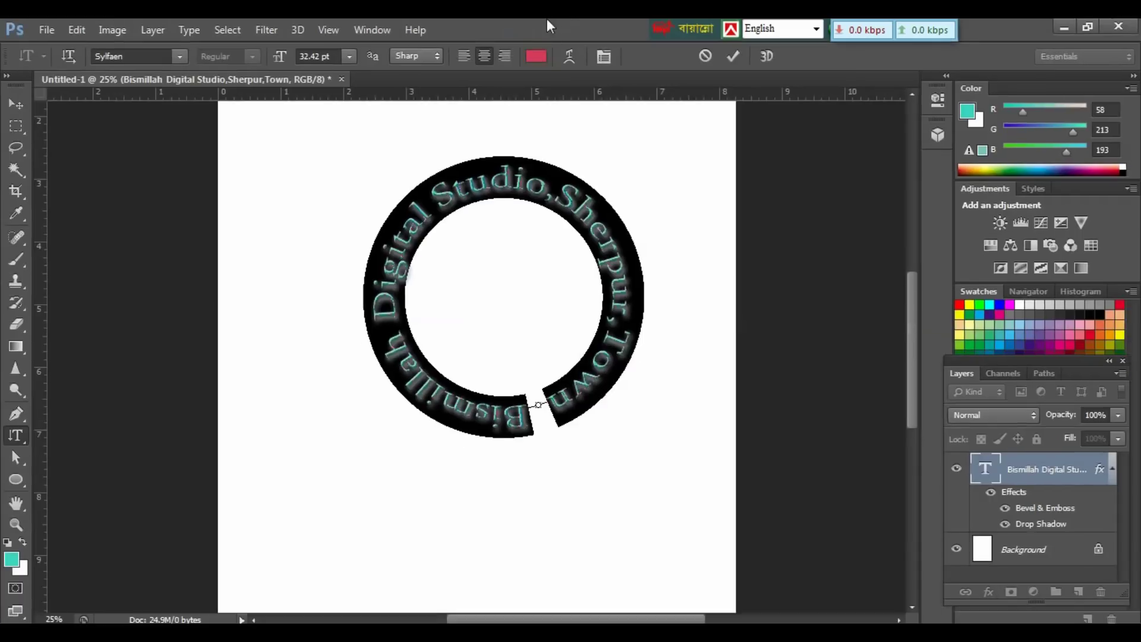
click(535, 56)
click(594, 268)
click(738, 158)
key(v)
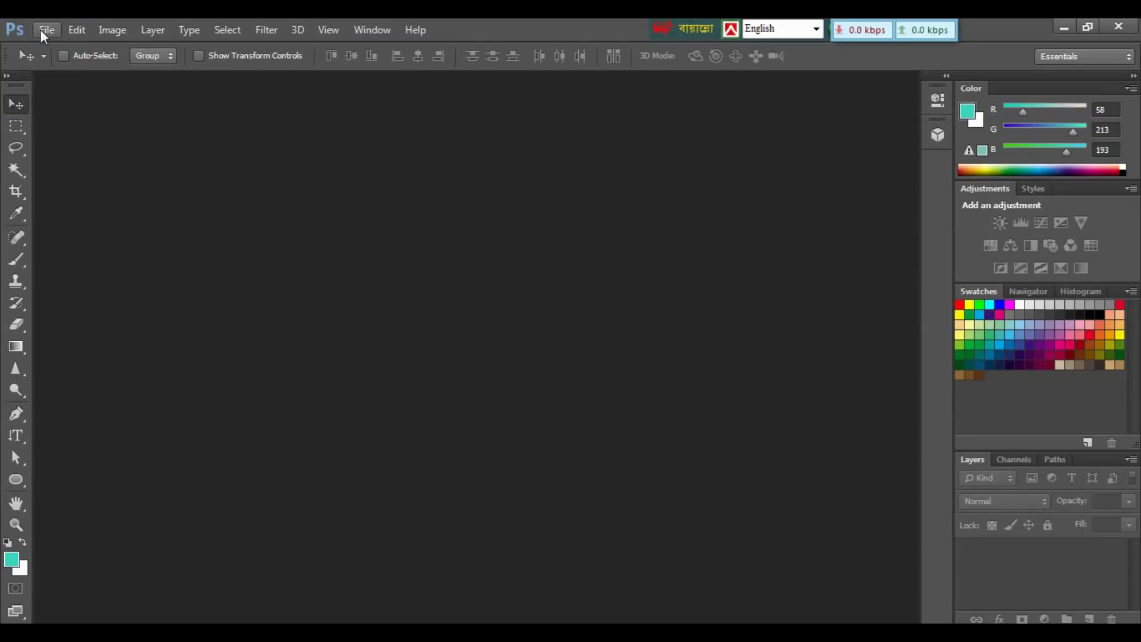
Create a new International Paper A4 document, 210 × 297 mm at 300 ppi, white background
click(41, 29)
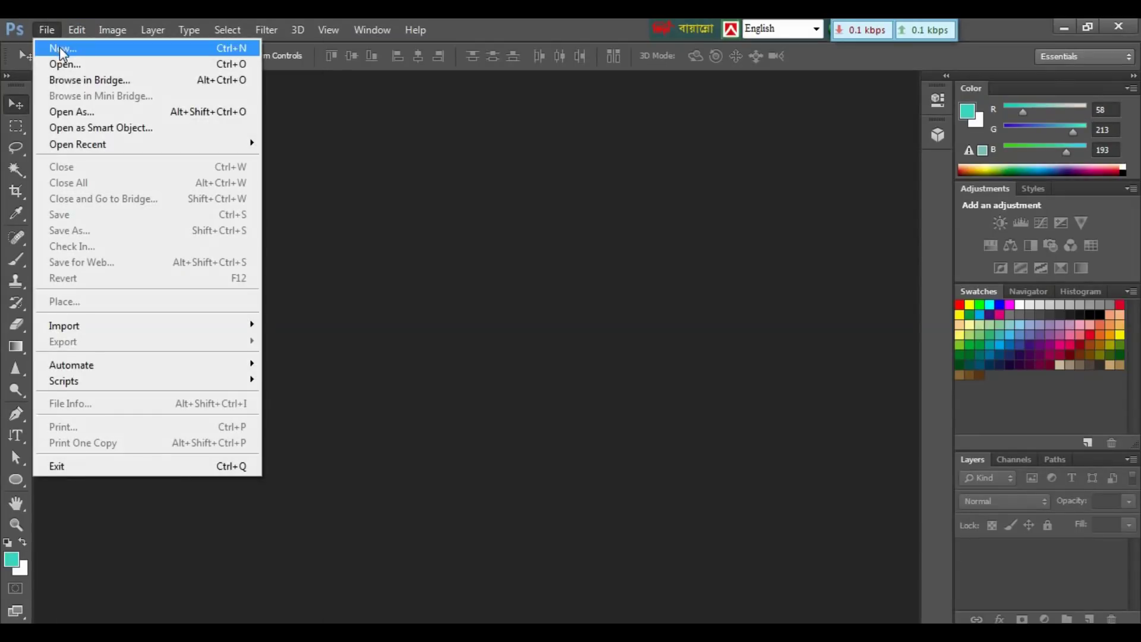
key(Escape)
key(ctrl+n)
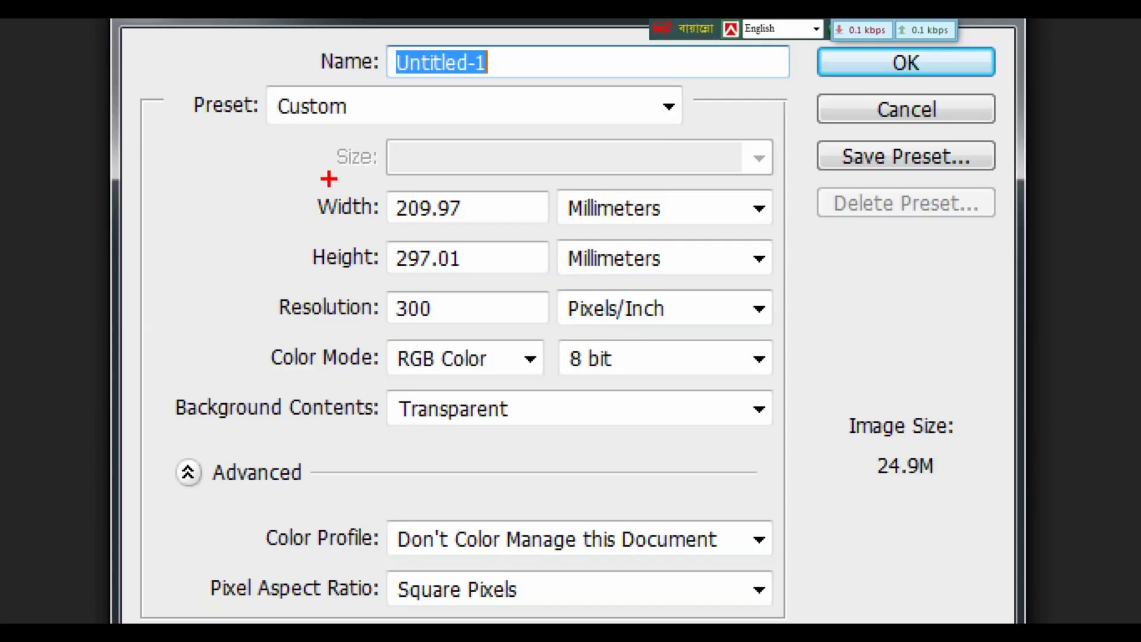
mouse_move(318, 185)
mouse_down()
mouse_move(742, 296)
mouse_move(818, 469)
mouse_up()
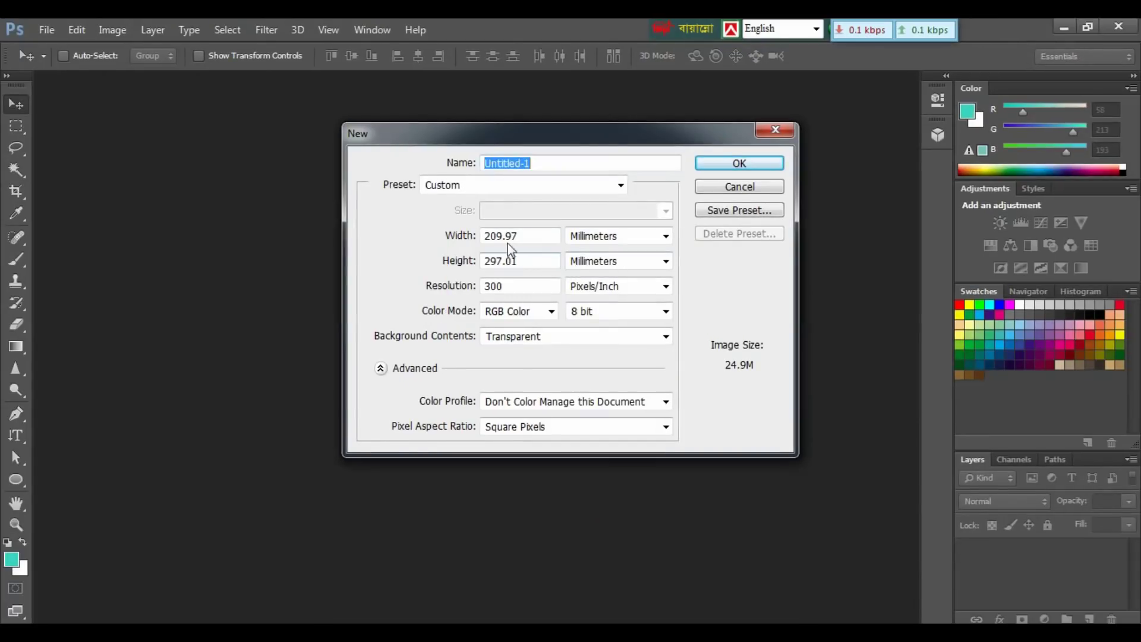
click(586, 180)
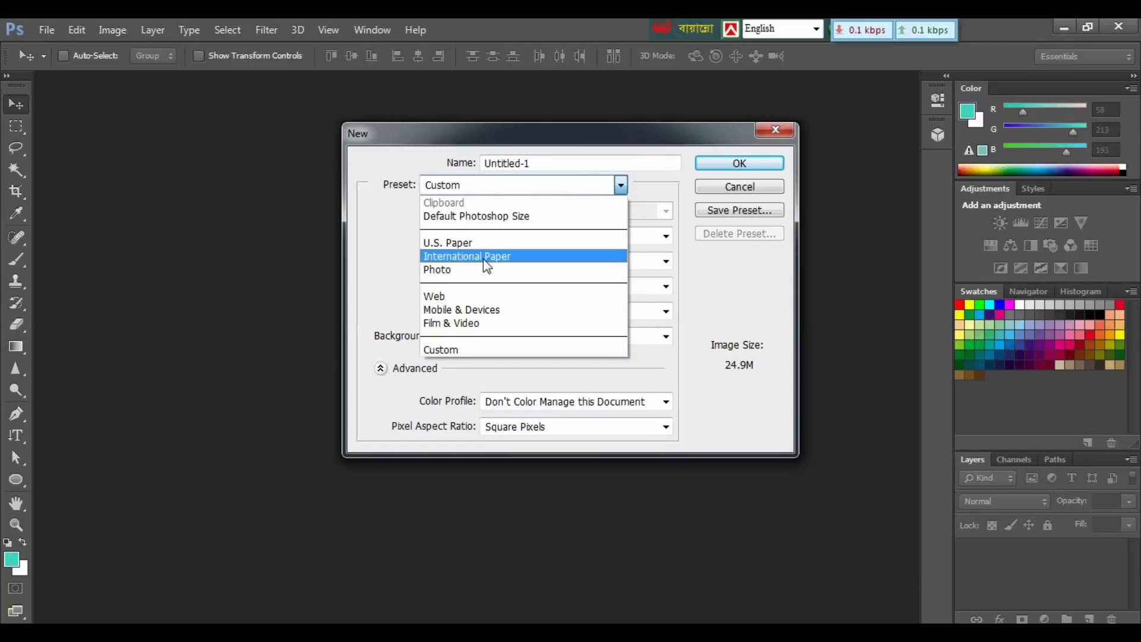
click(484, 260)
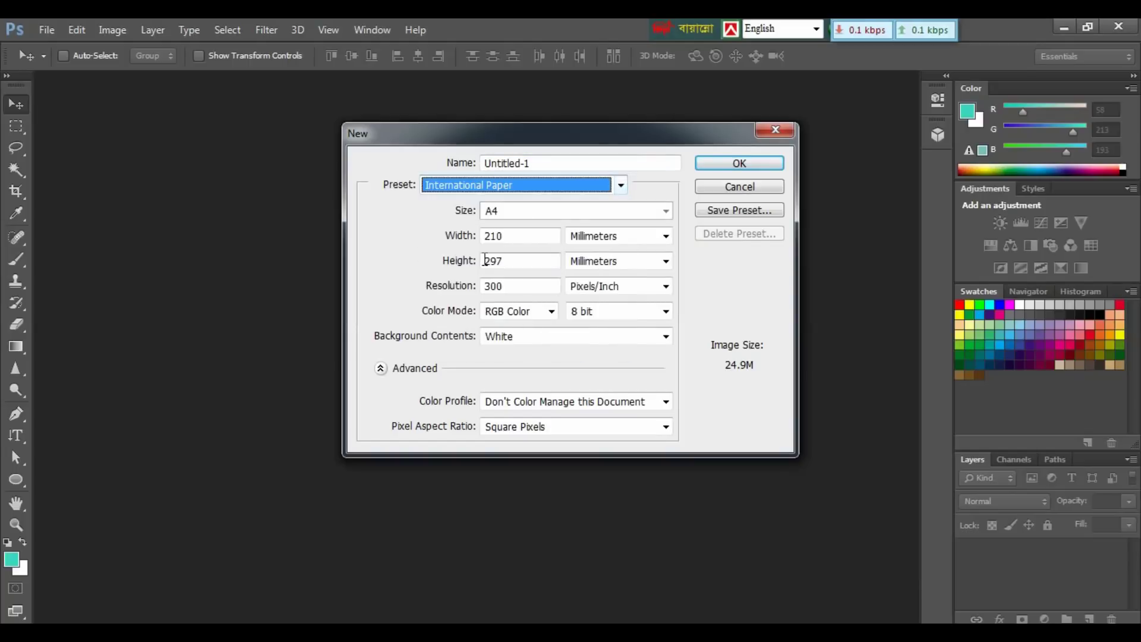
click(732, 168)
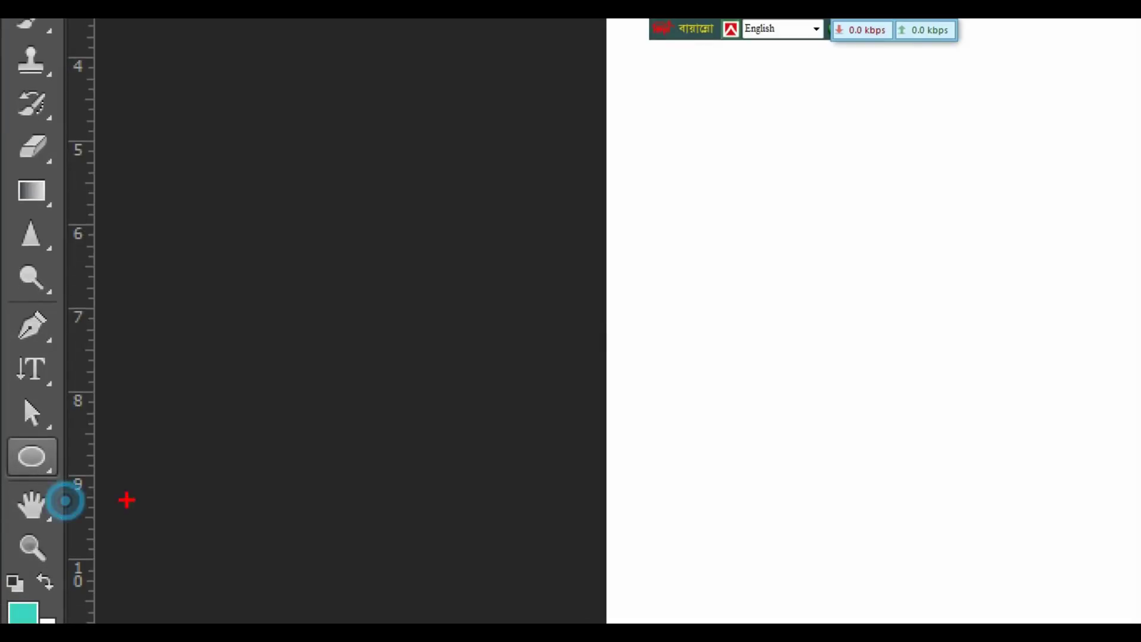
Draw a circle of about 1085 × 1086 px in the upper middle of the page
click(16, 479)
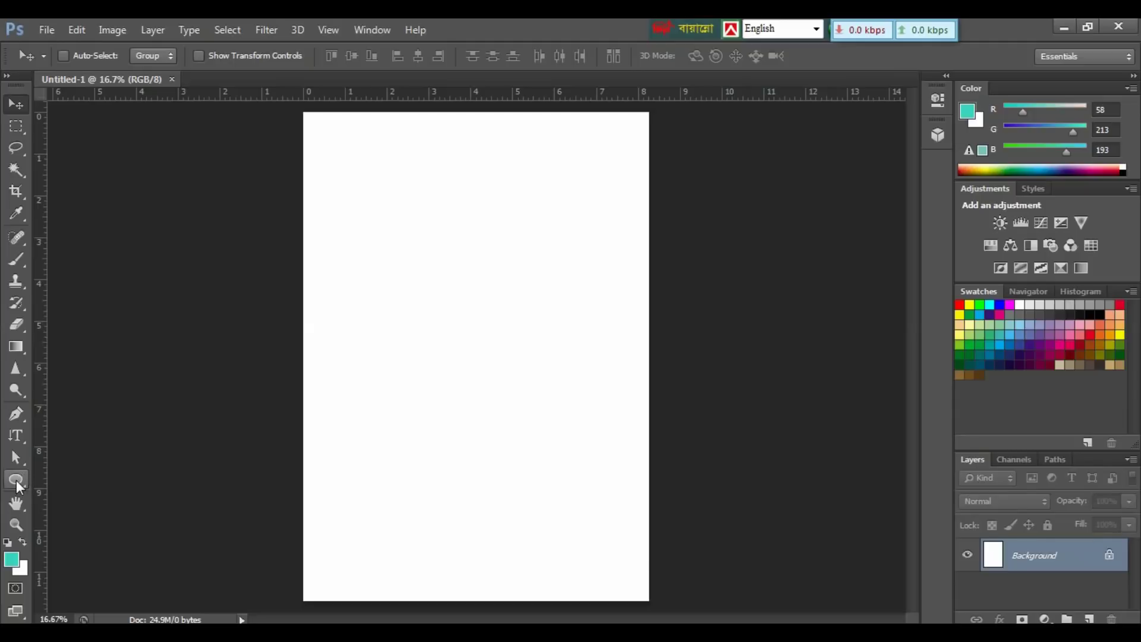
click(16, 479)
drag(419, 241, 570, 391)
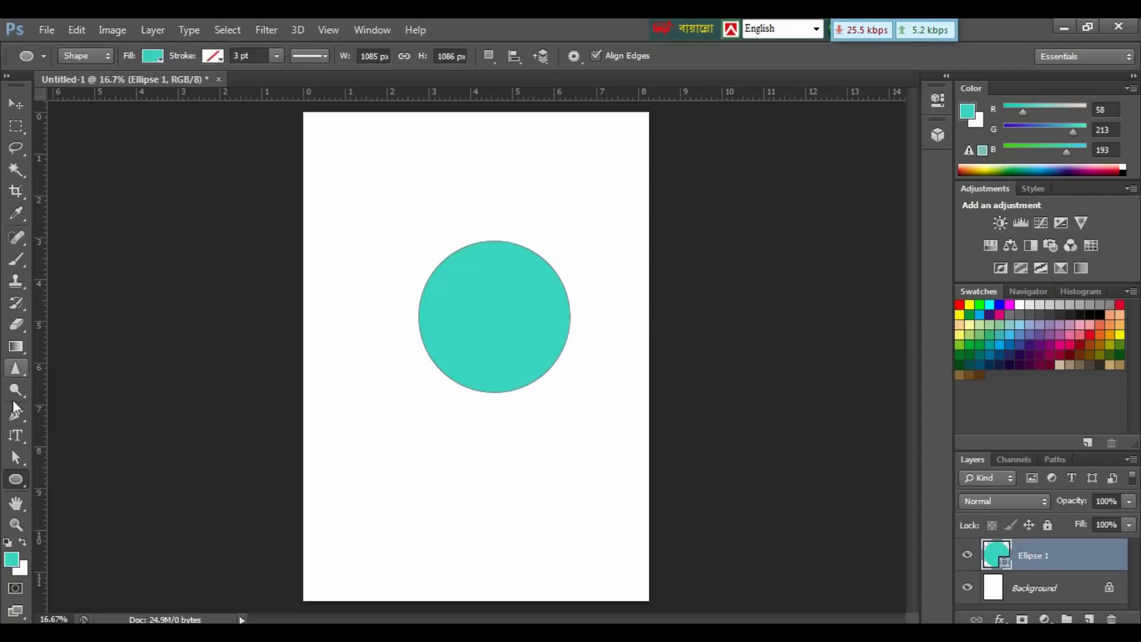
click(16, 435)
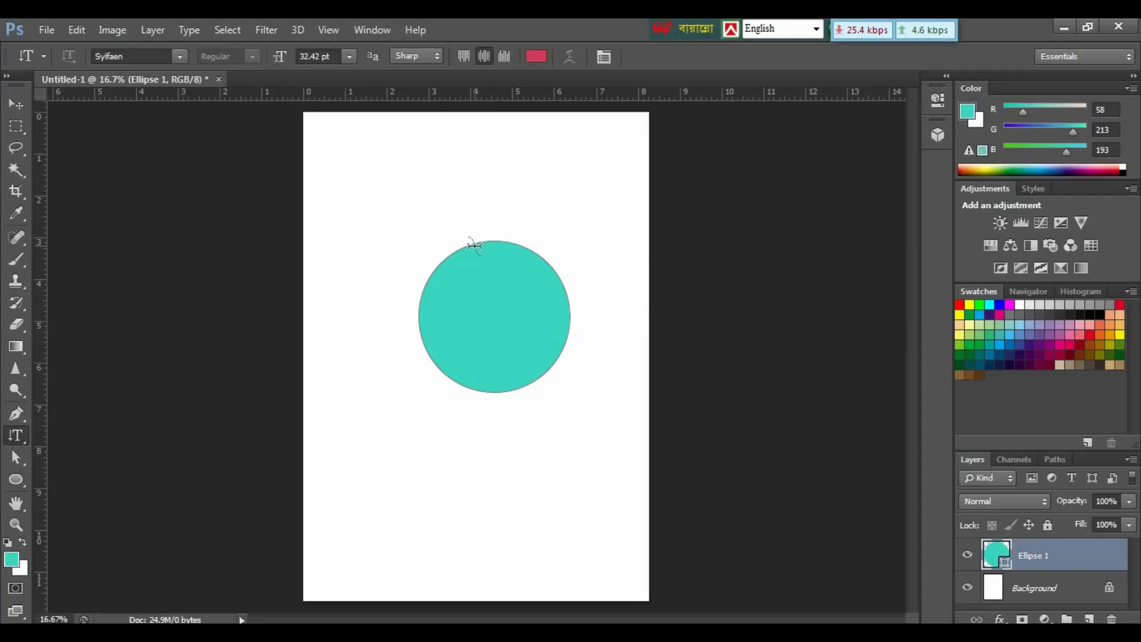
Start type on the circle's path, then remove the test text so the path text is empty
click(471, 244)
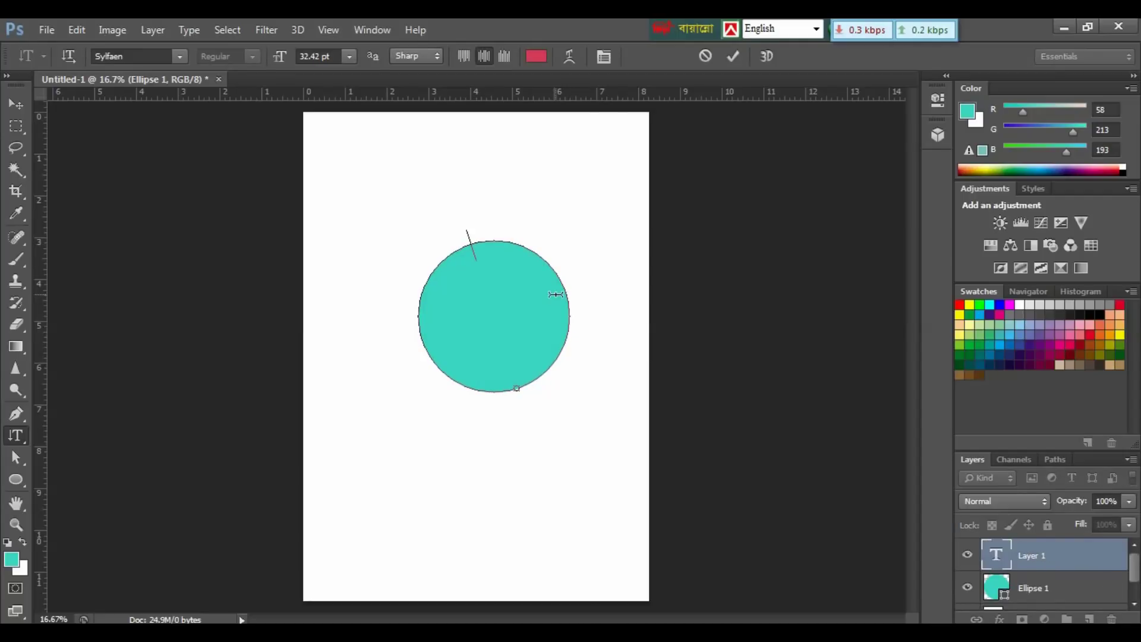
text(আমি)
key(ctrl+t)
key(BackSpace)
key(BackSpace)
key(ctrl+v)
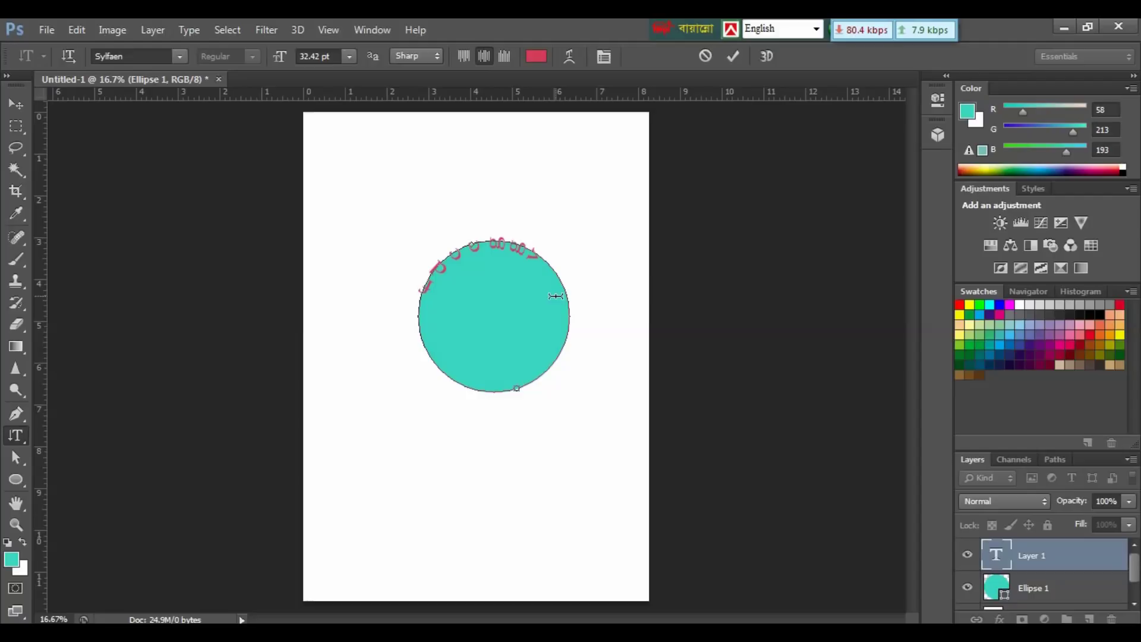
key(Left)
key(BackSpace)
key(BackSpace)
key(BackSpace)
key(BackSpace)
key(BackSpace)
key(BackSpace)
key(BackSpace)
key(BackSpace)
key(BackSpace)
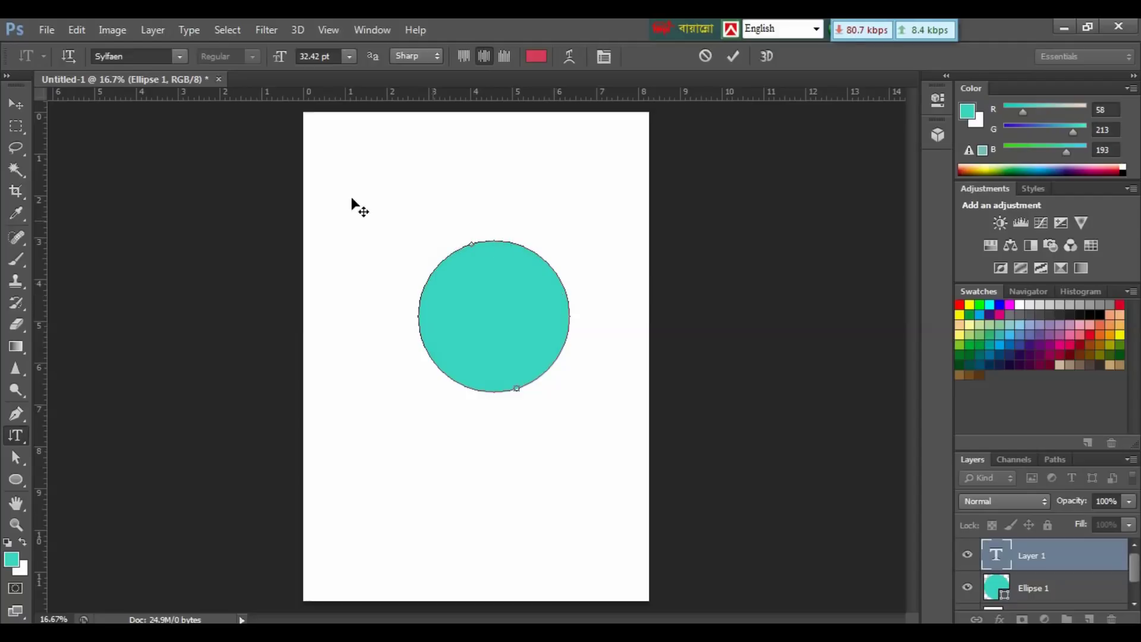
key(ctrl+t)
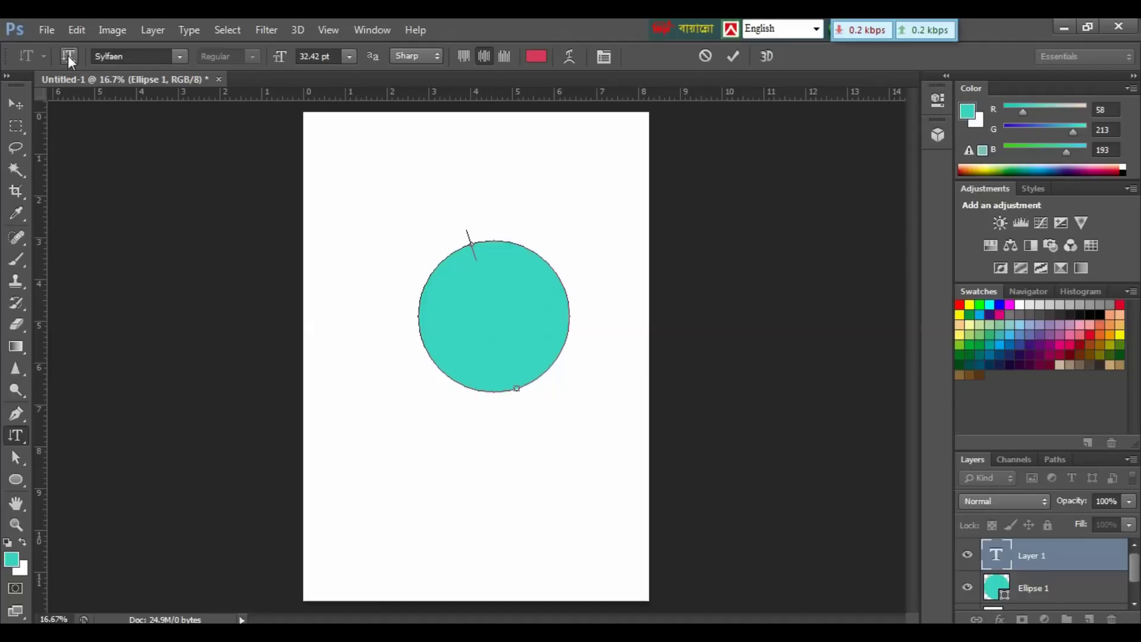
Type 'Bismillah Digital Studio, Sherpur Town' along the circle's edge
click(68, 56)
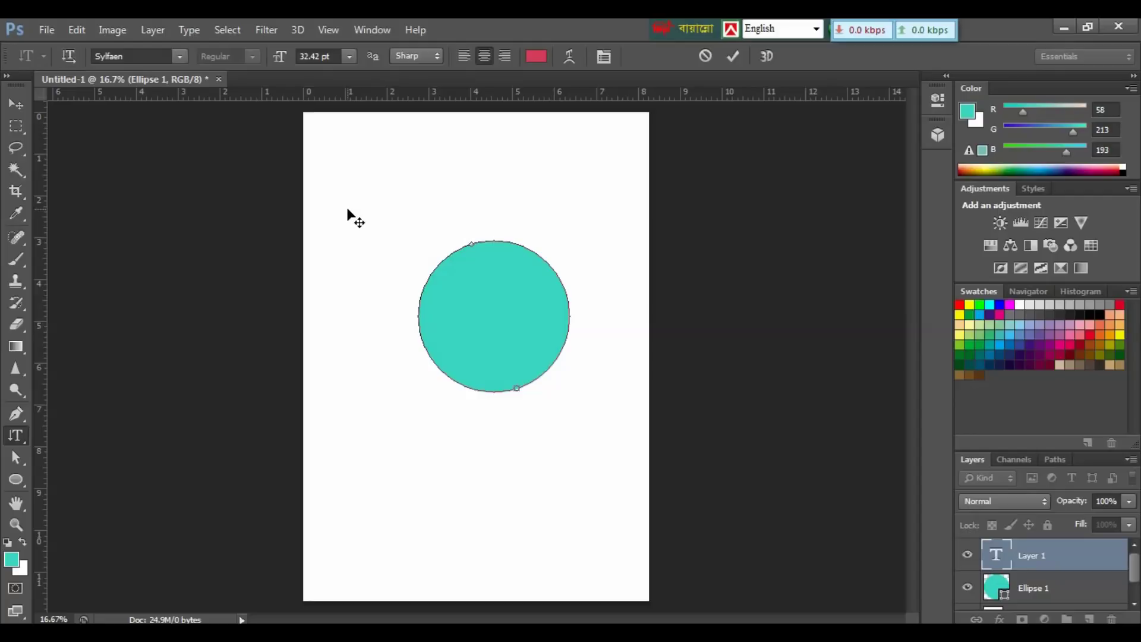
text(B)
text(ismi)
text(llah)
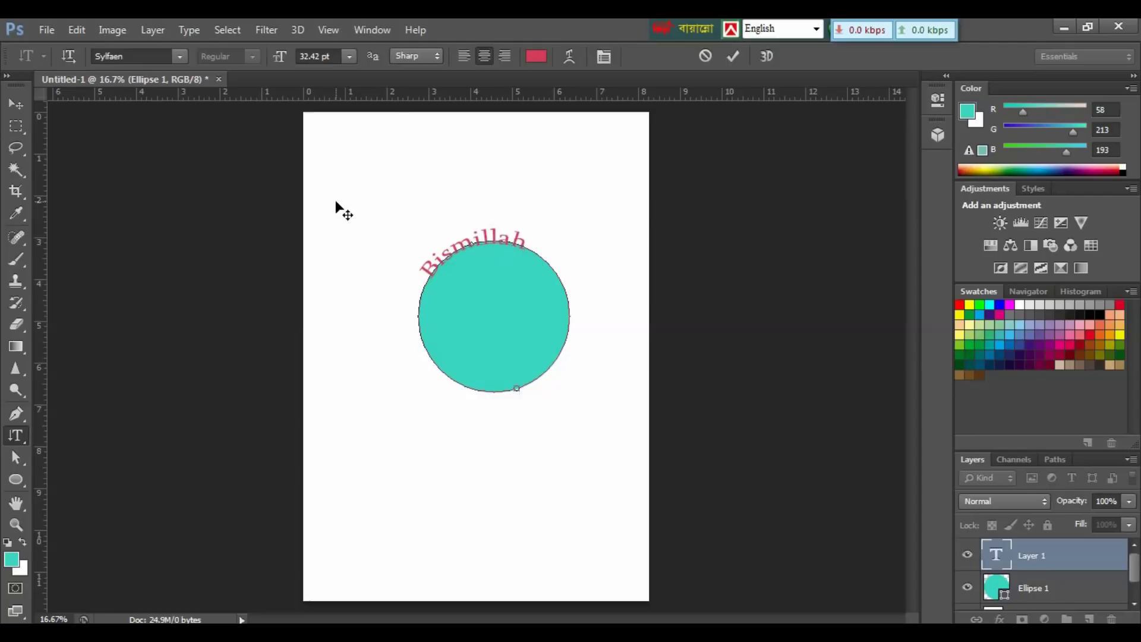
text( Di)
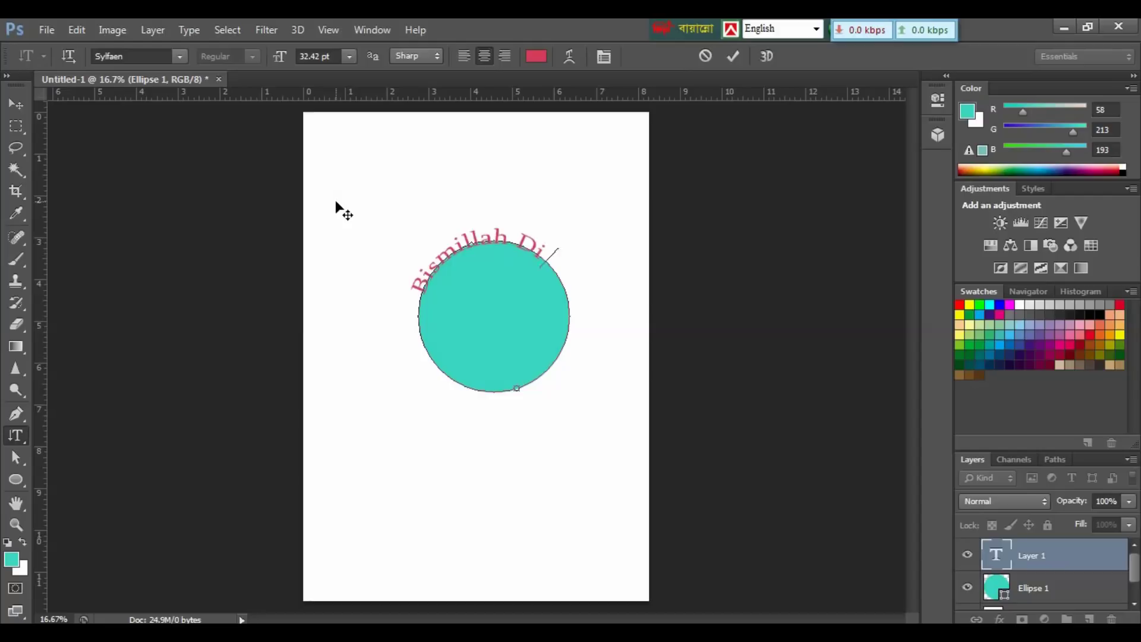
text(gital Studi)
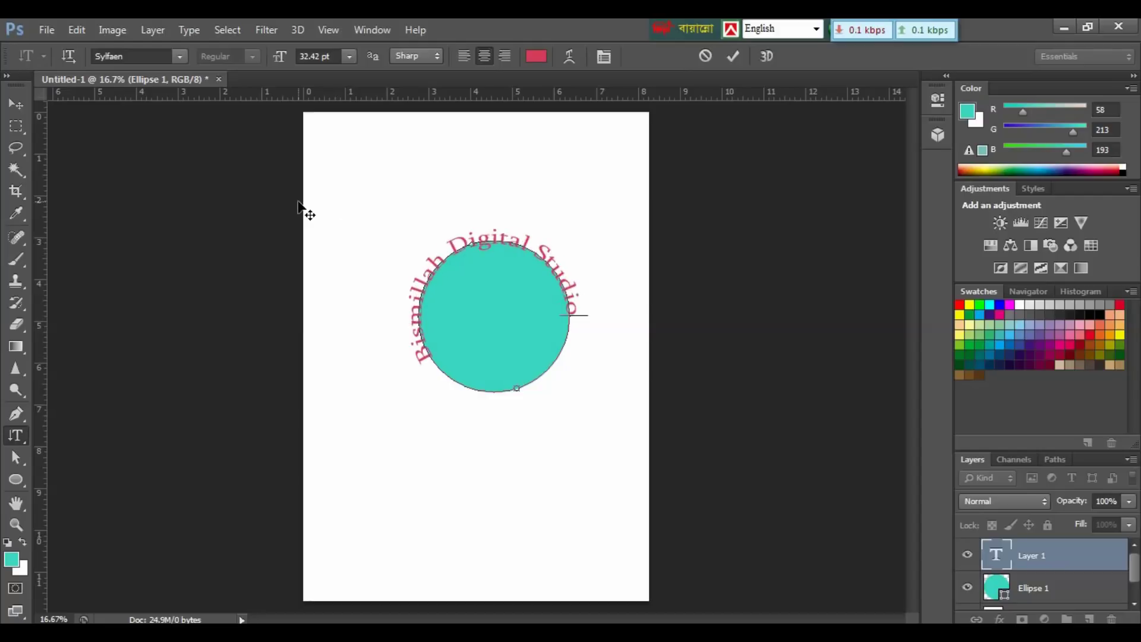
text(o, Sherpu)
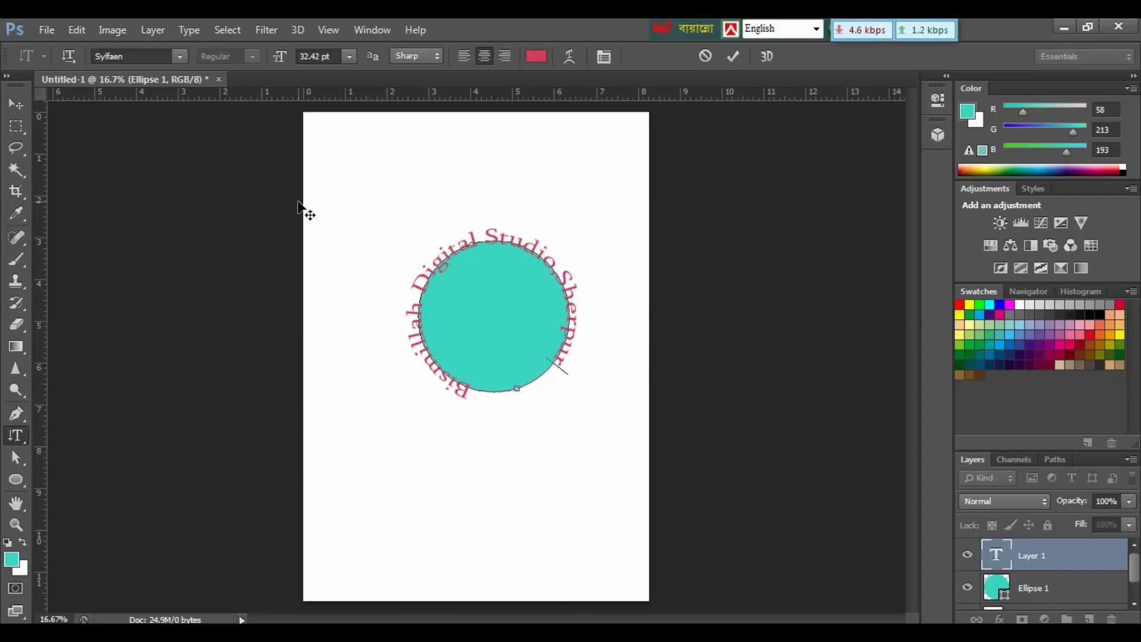
text(r Town)
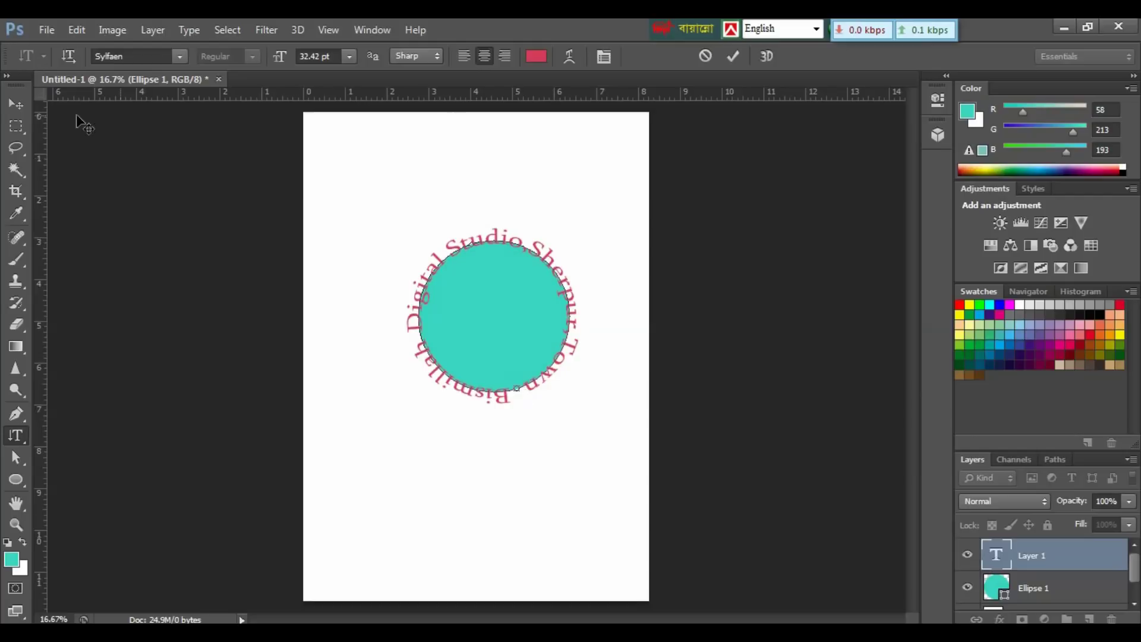
key(ctrl)
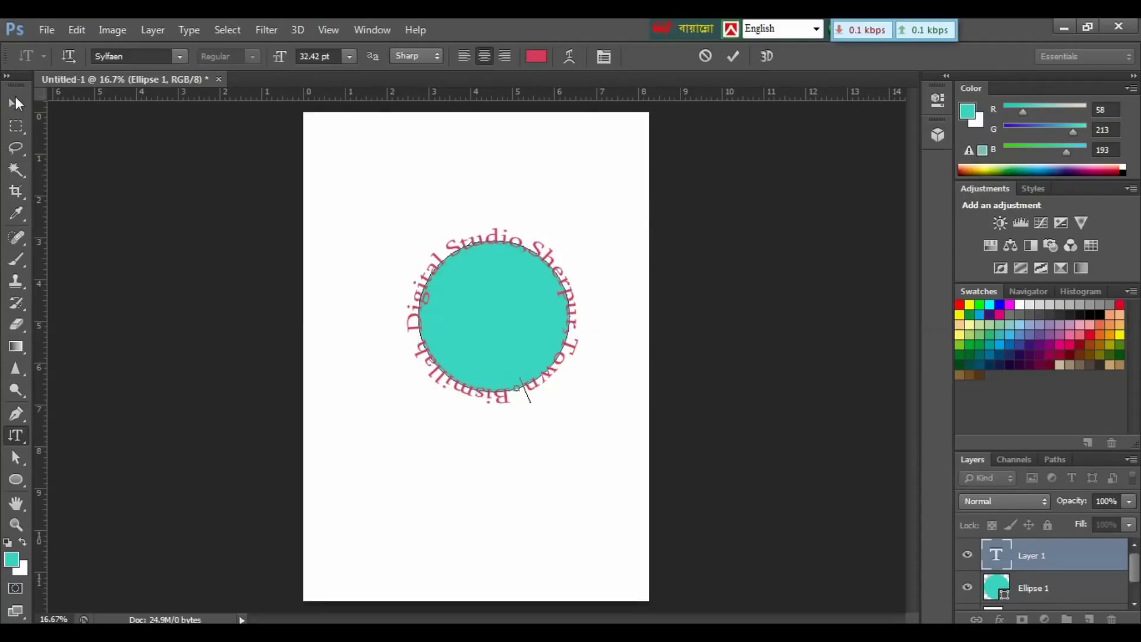
Commit the text and delete the Ellipse 1 layer by dragging it to the trash
click(16, 104)
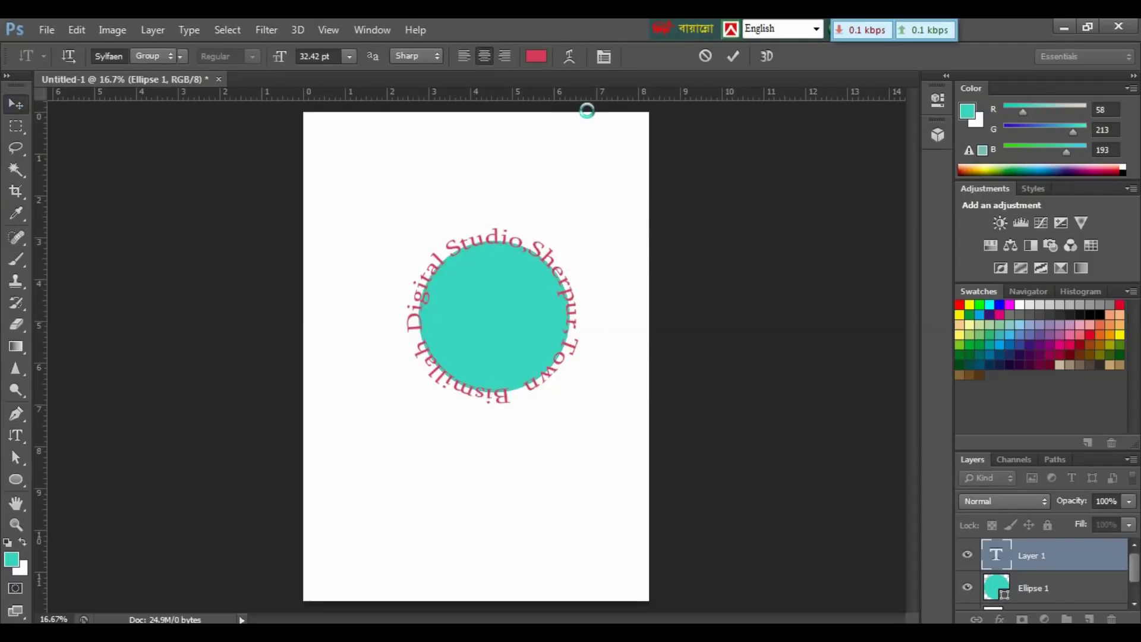
drag(972, 459, 961, 373)
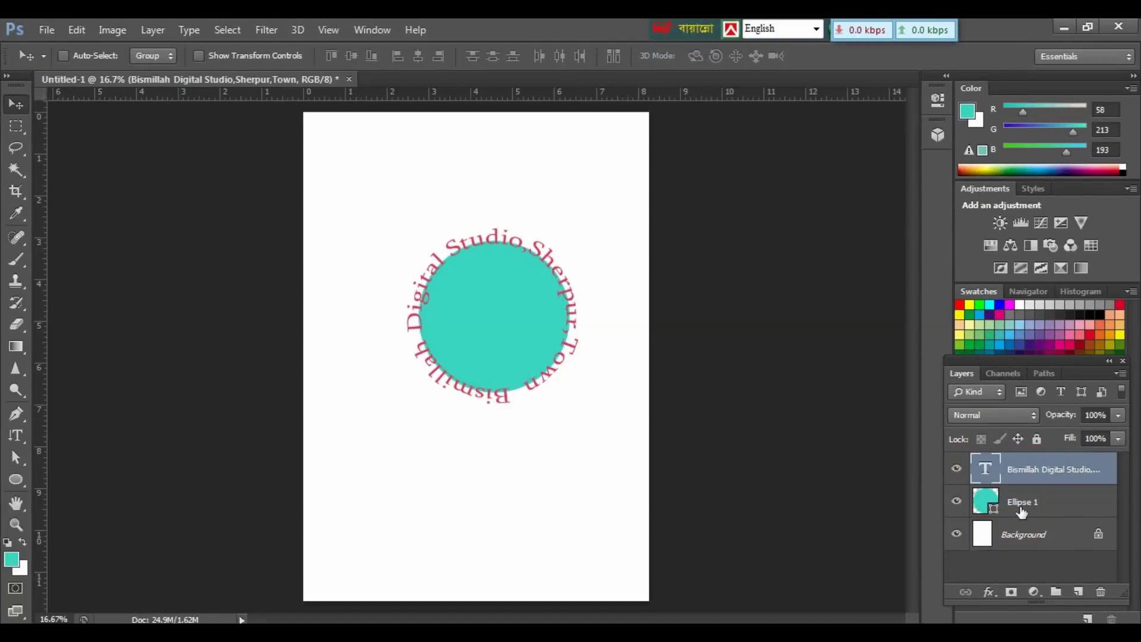
click(1019, 510)
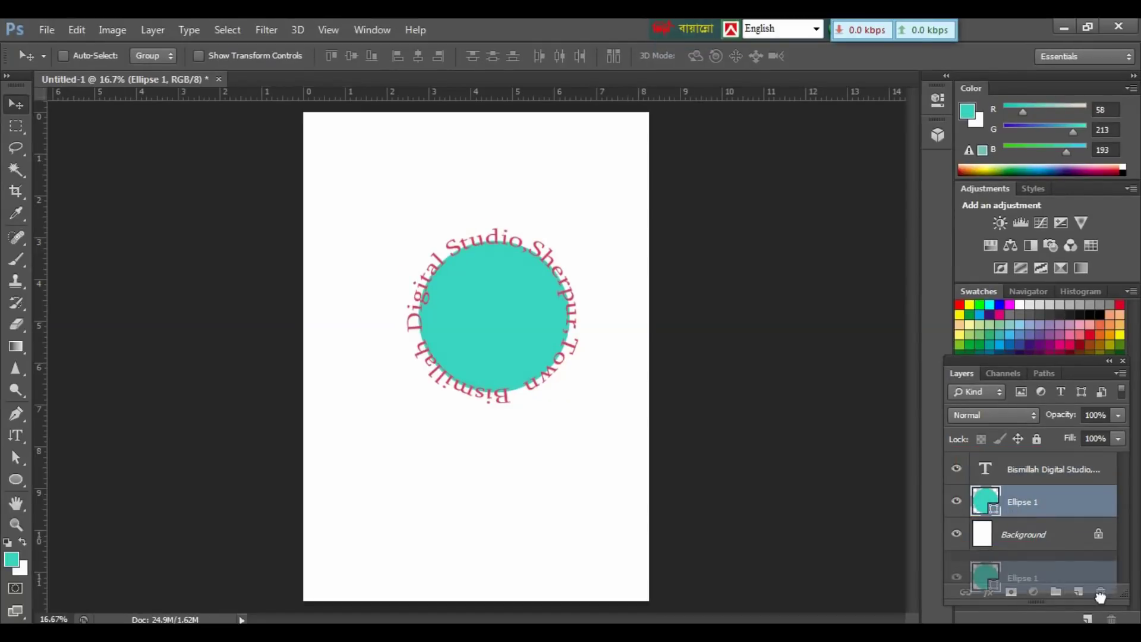
drag(1019, 509, 1101, 592)
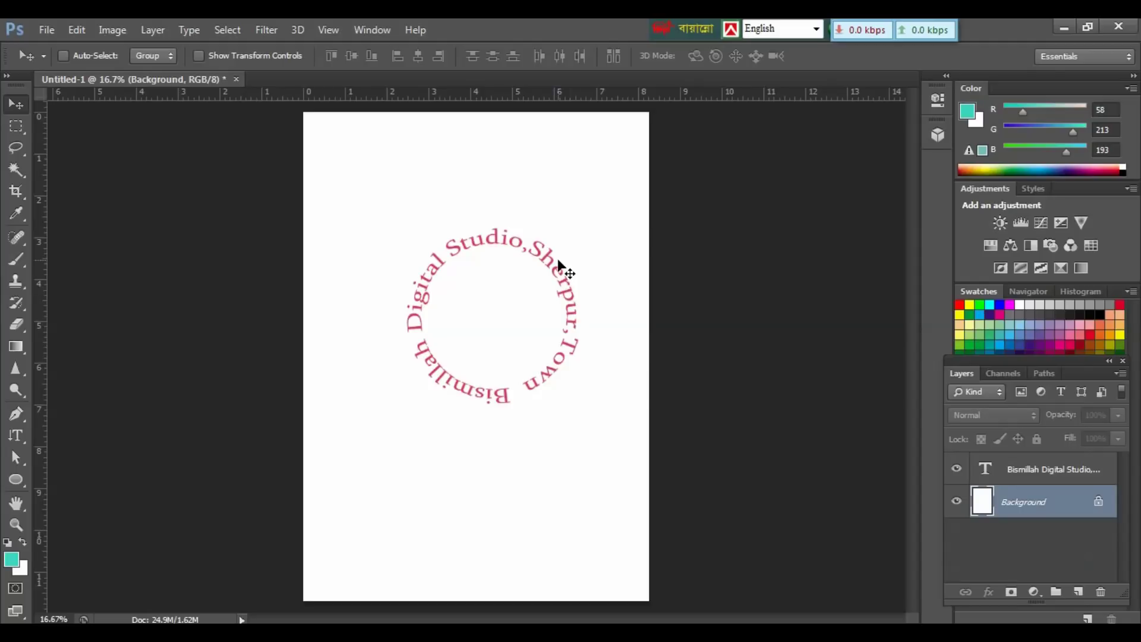
key(ctrl+plus)
key(ctrl+plus)
key(ctrl+minus)
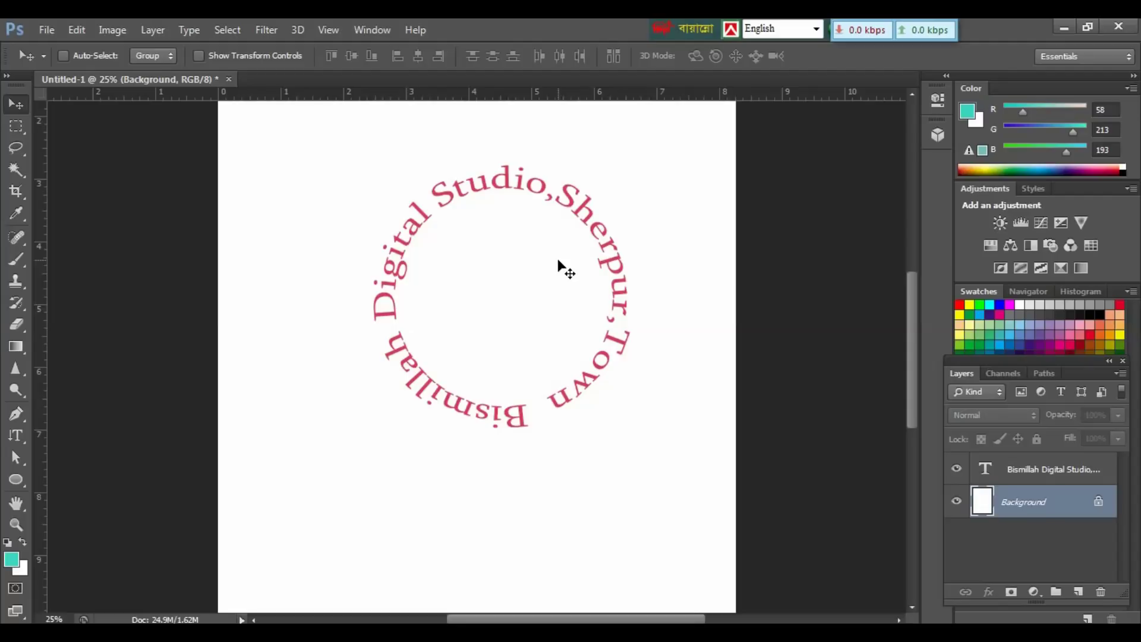
Select the curved text layer in the Layers panel
click(1019, 480)
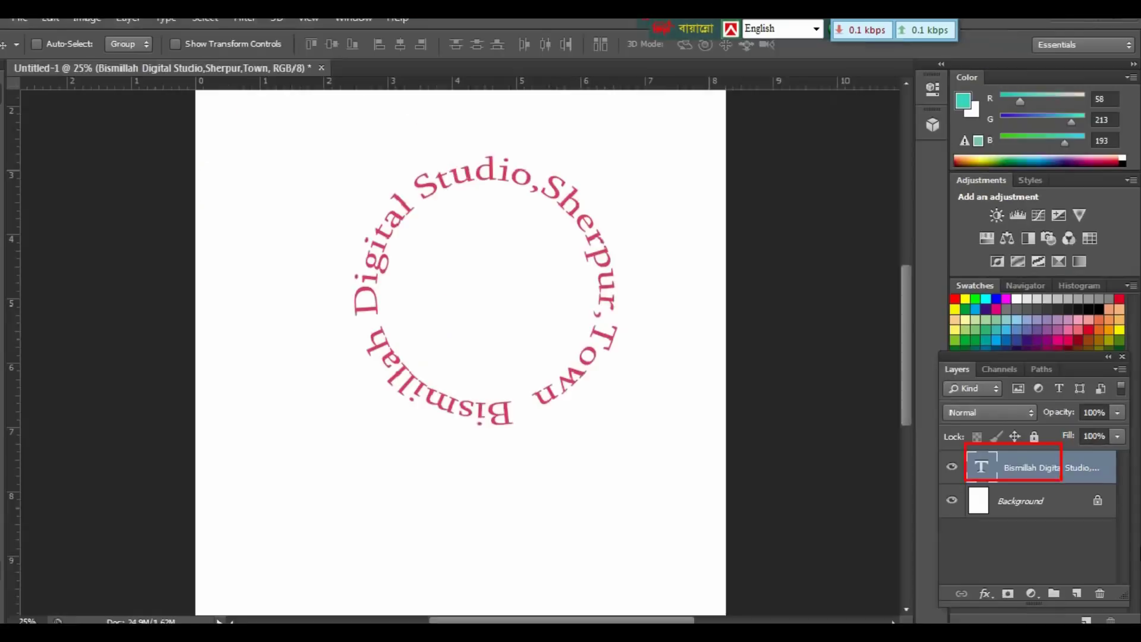
Add Bevel & Emboss (Depth 144%, Soften 8 px, Down) with Contour and a 13 px drop shadow
right_click(1056, 467)
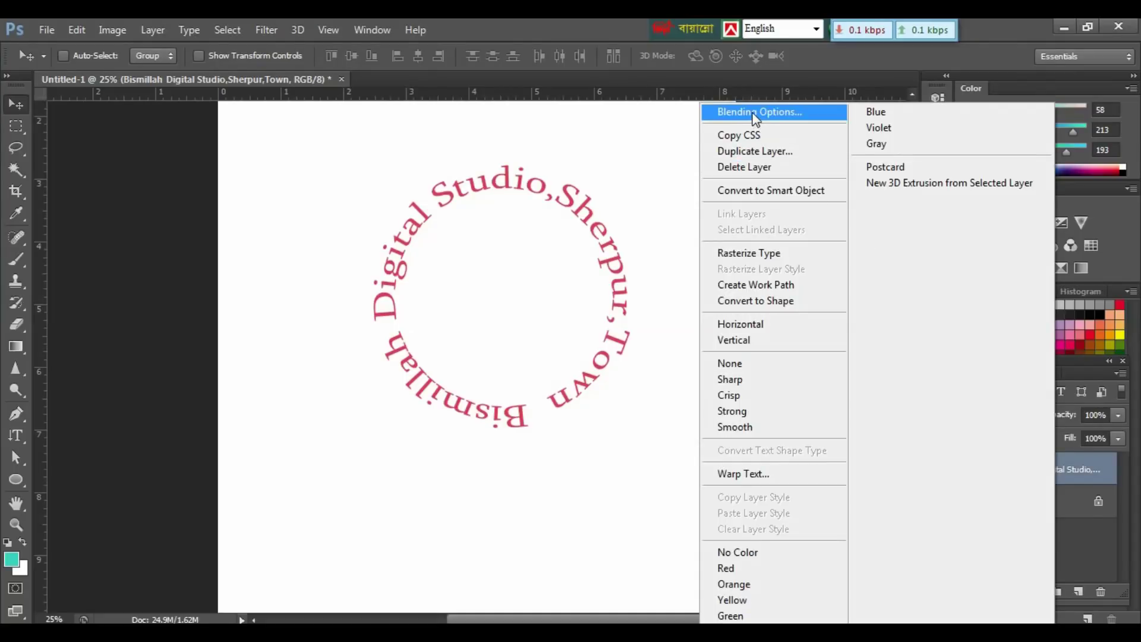
click(754, 113)
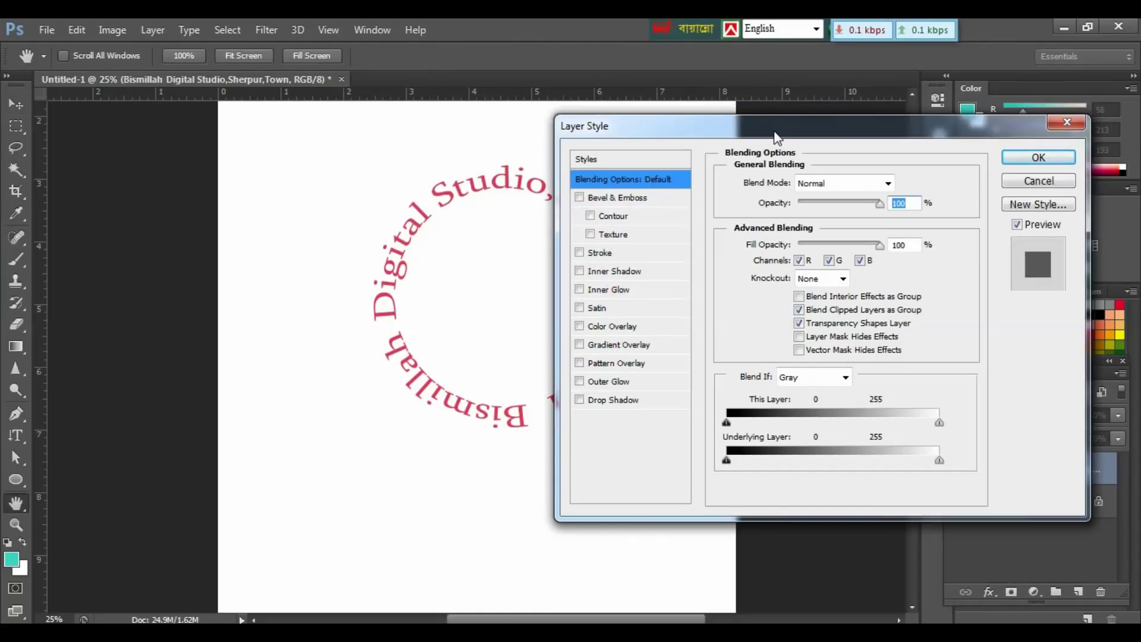
drag(776, 137, 795, 134)
click(651, 195)
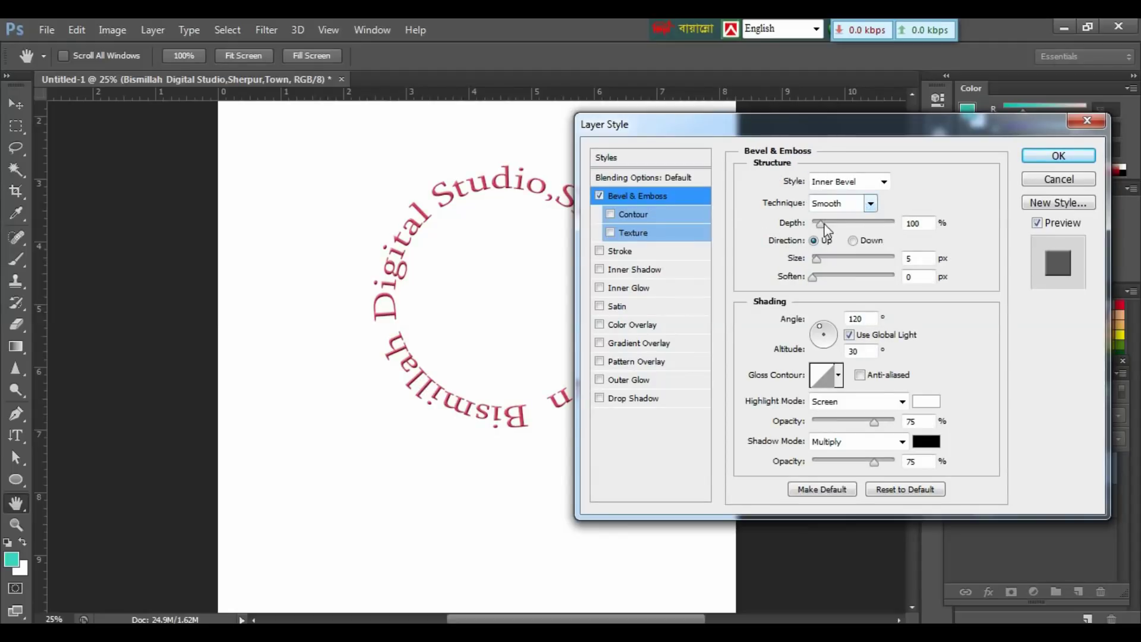
drag(820, 224, 812, 258)
drag(812, 277, 855, 278)
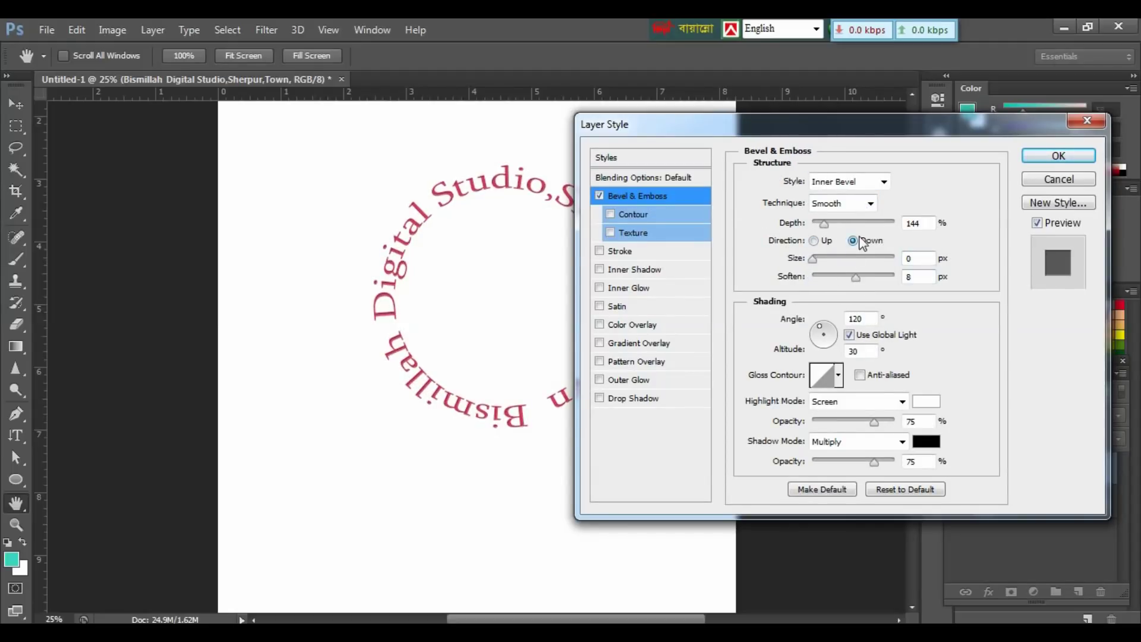
click(610, 214)
click(654, 398)
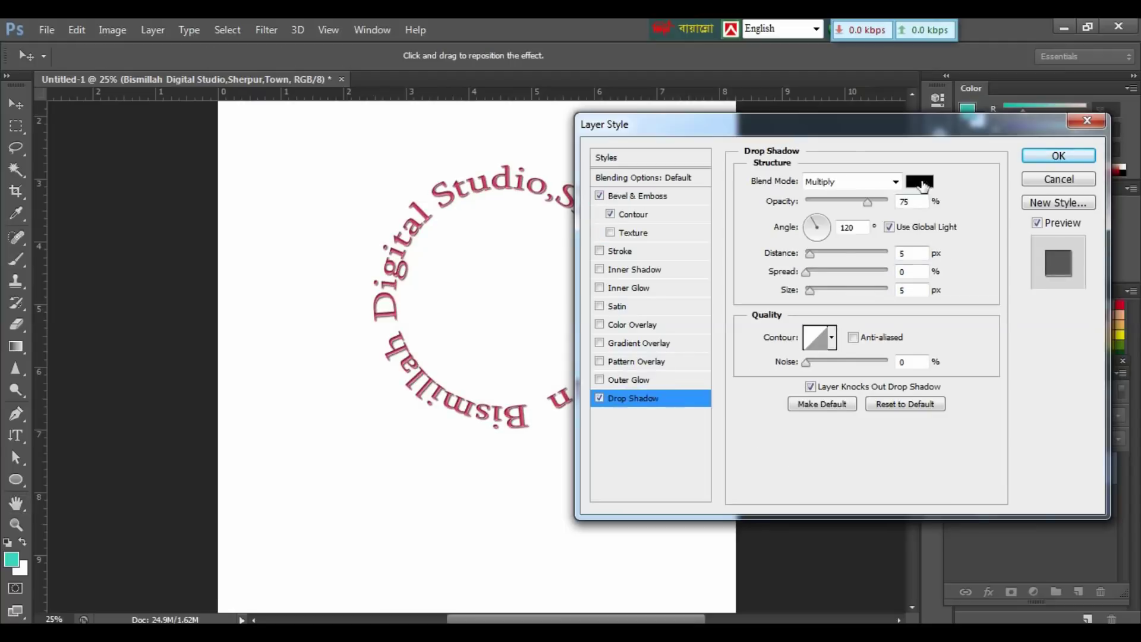
mouse_move(809, 253)
mouse_down()
mouse_move(860, 256)
mouse_move(816, 253)
mouse_up()
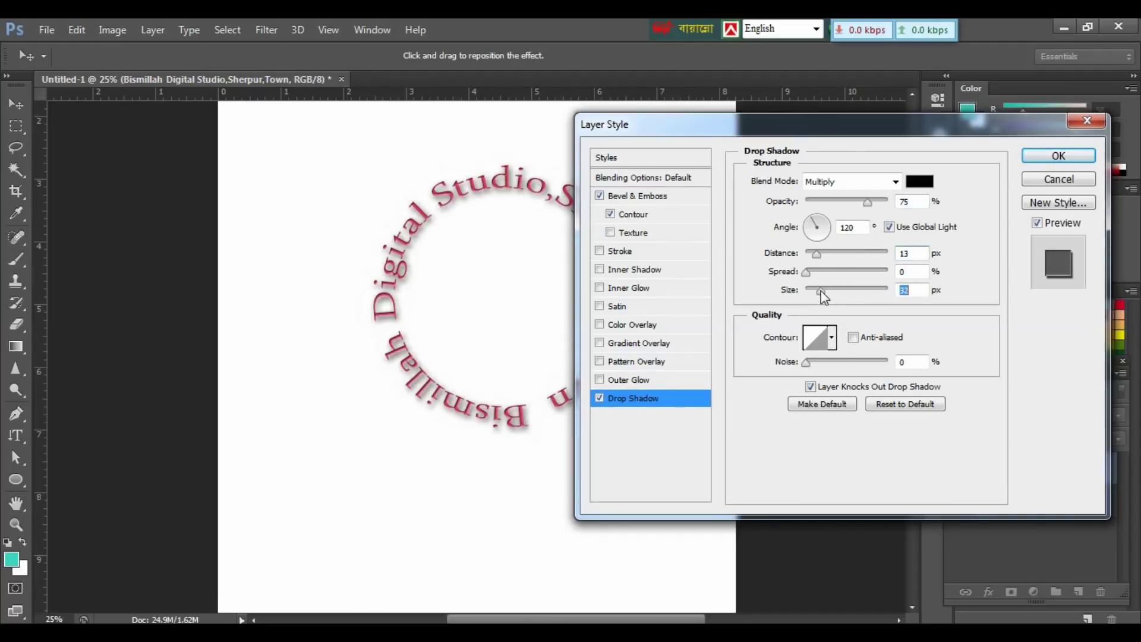
key(Return)
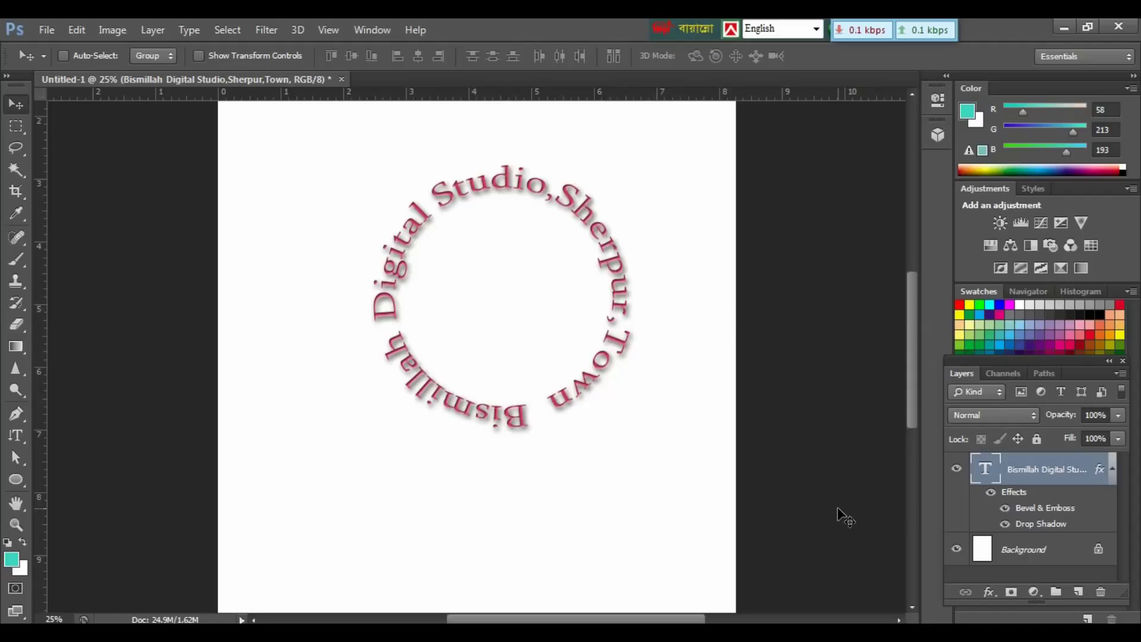
Select all the circular text, change its colour to blue, and commit it
click(13, 436)
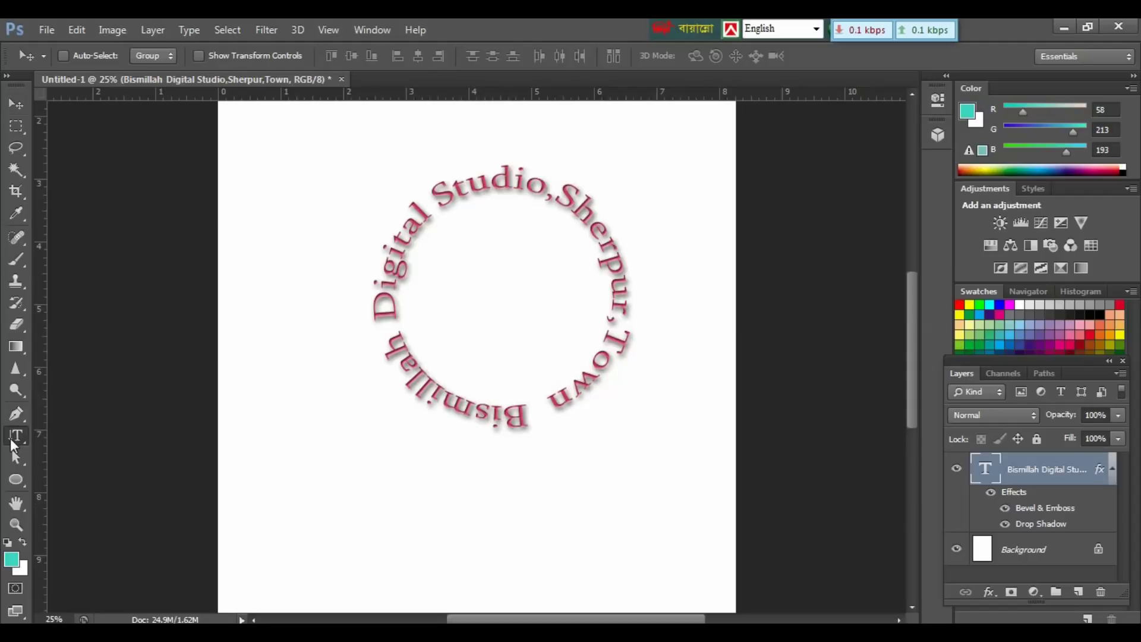
click(468, 190)
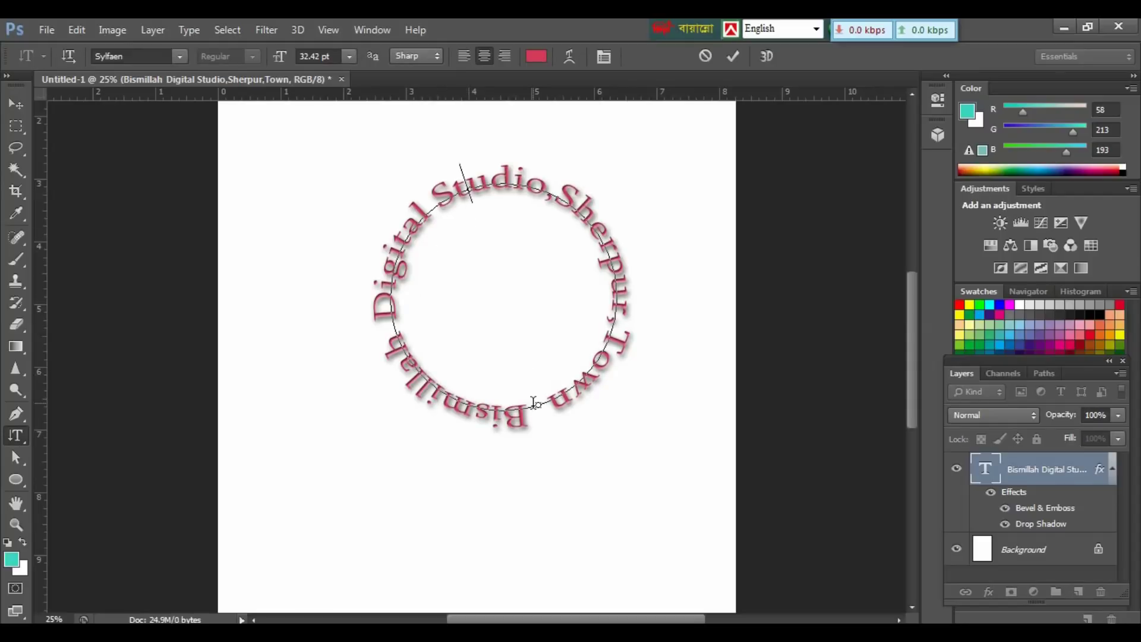
drag(533, 403, 351, 330)
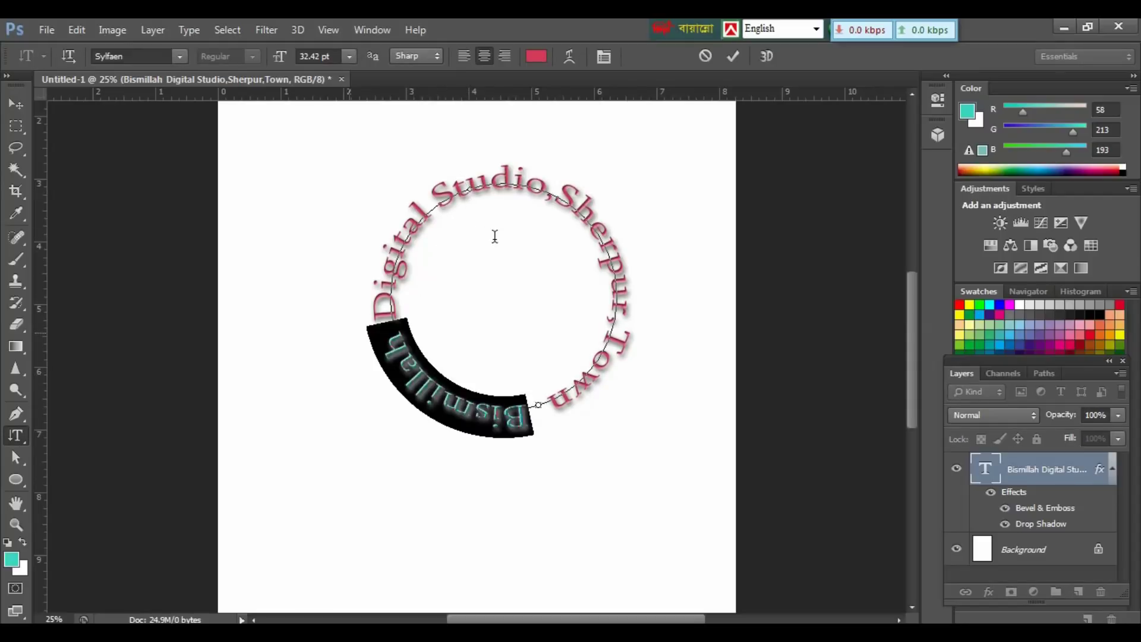
mouse_move(494, 236)
mouse_down()
mouse_move(591, 395)
mouse_move(576, 242)
mouse_up()
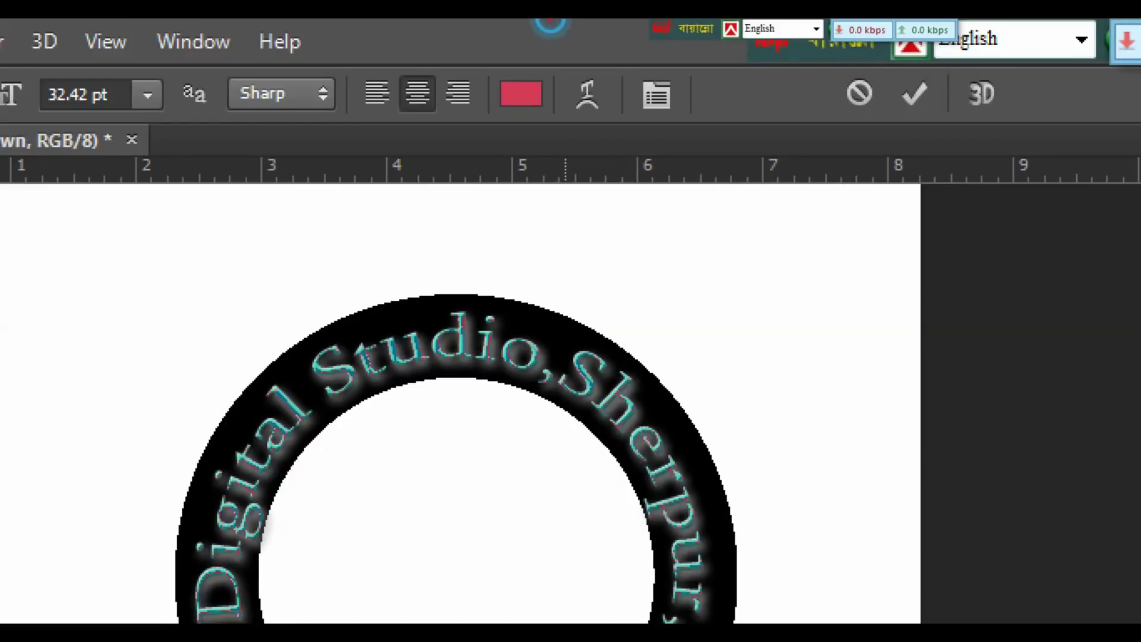
drag(493, 71, 557, 111)
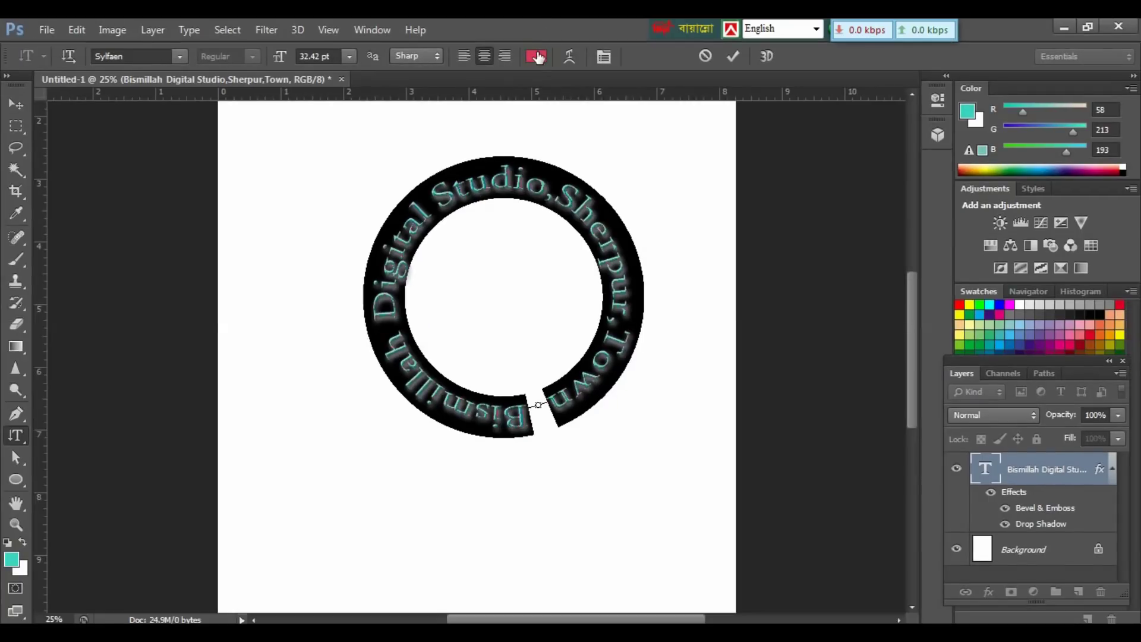
click(537, 55)
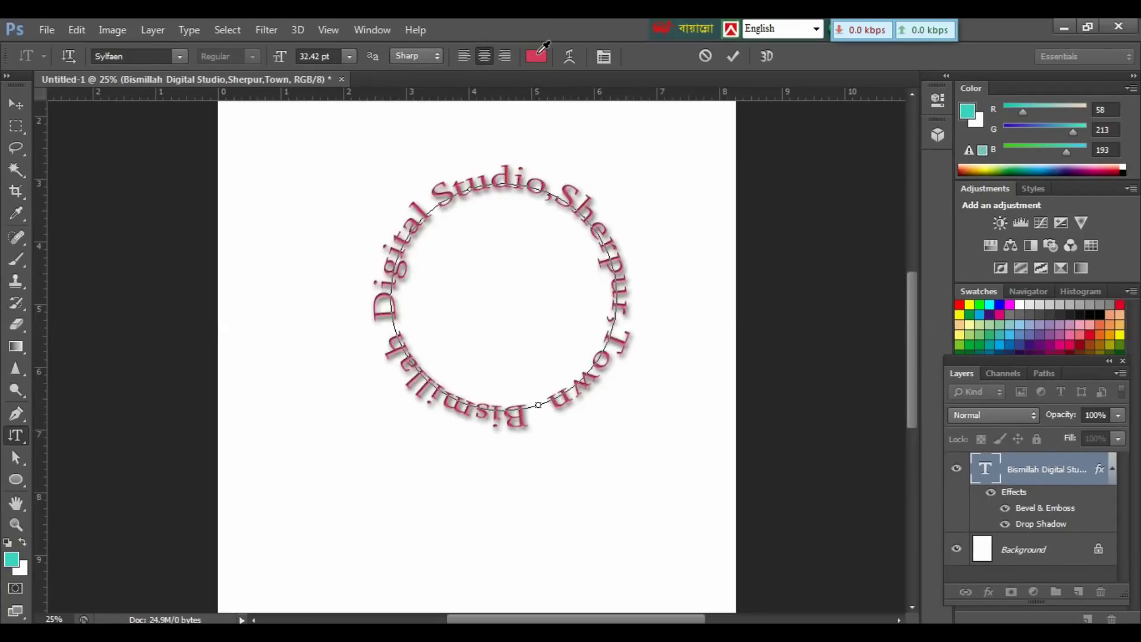
click(589, 235)
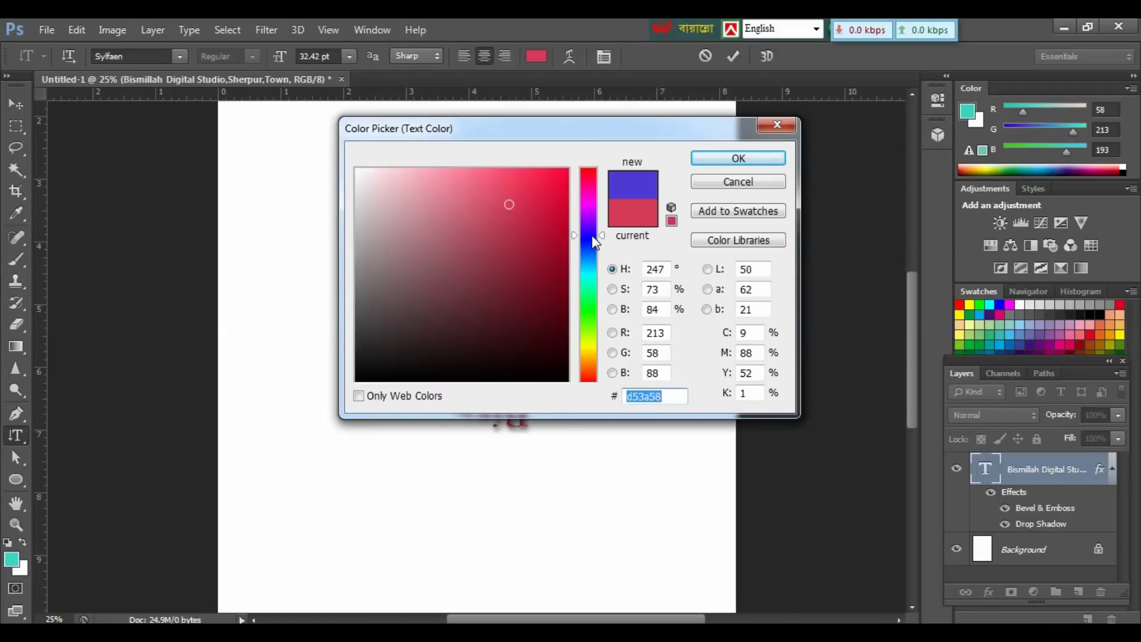
click(738, 158)
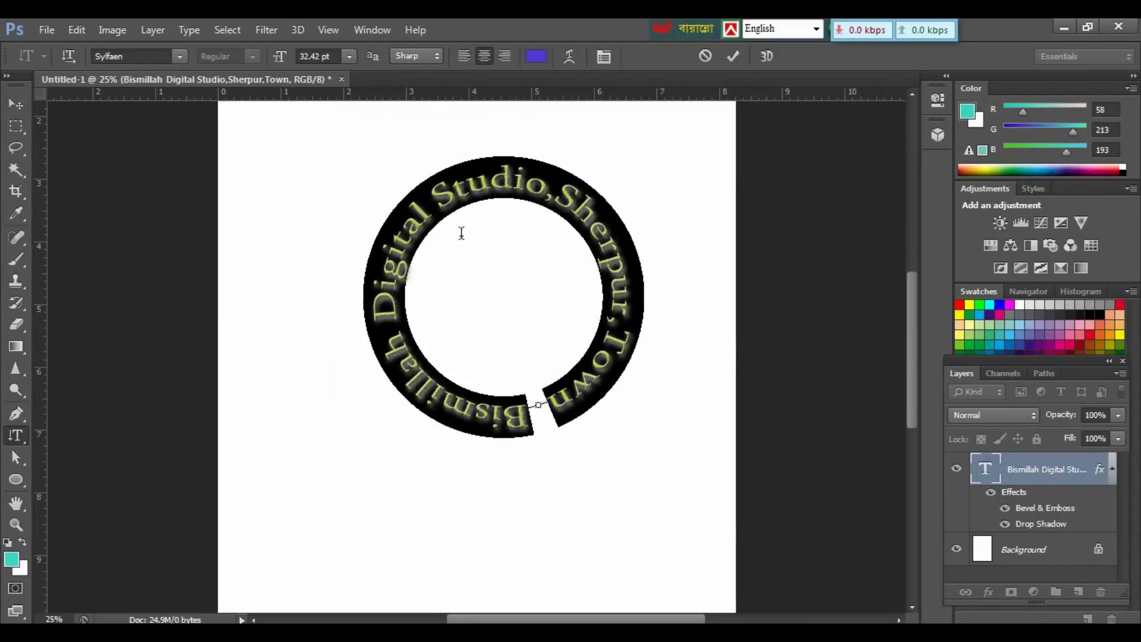
click(14, 102)
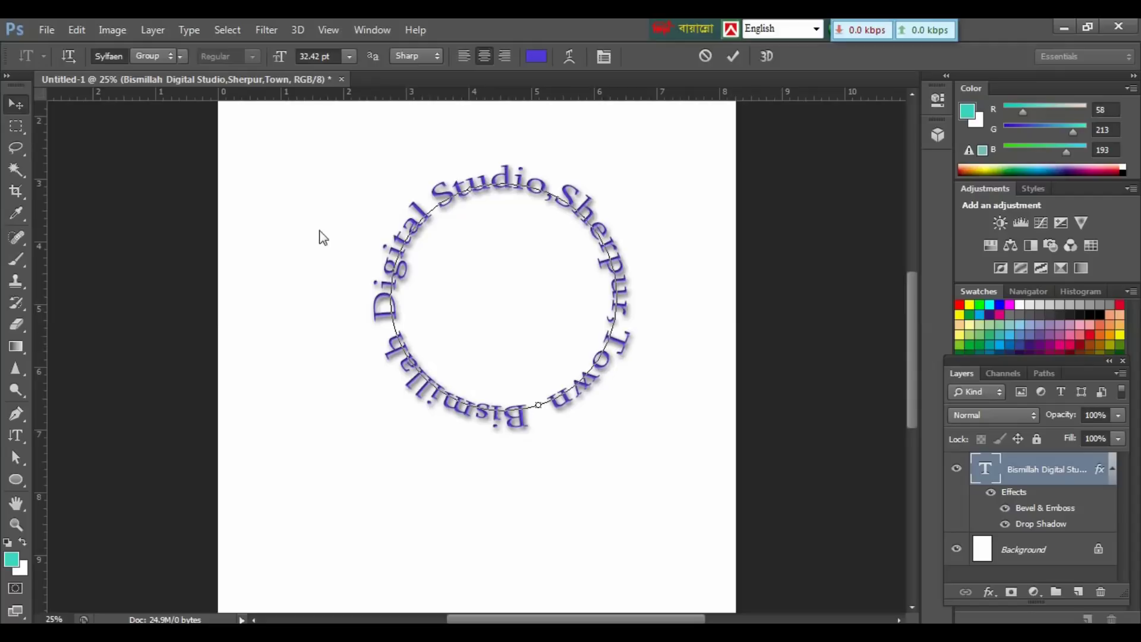